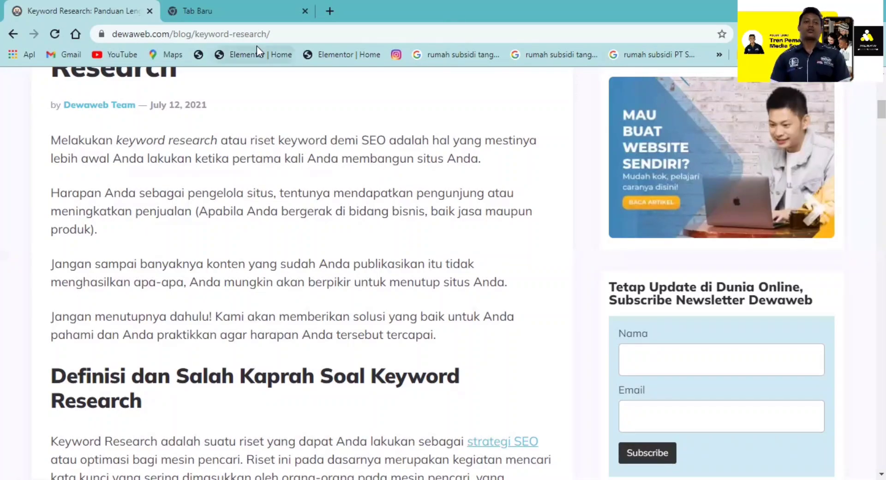
# Search Google for "google trends" in the blank browser tab and open the Google Trends site.
pyautogui.click(246, 3)
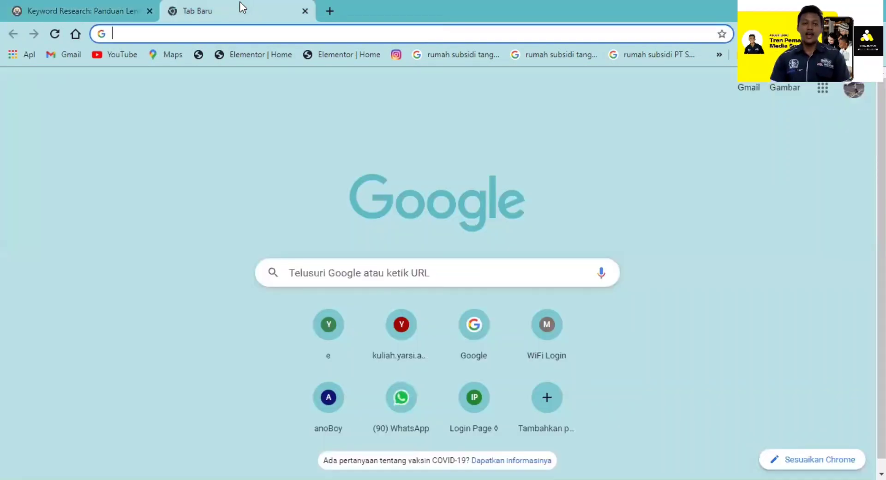
pyautogui.click(373, 276)
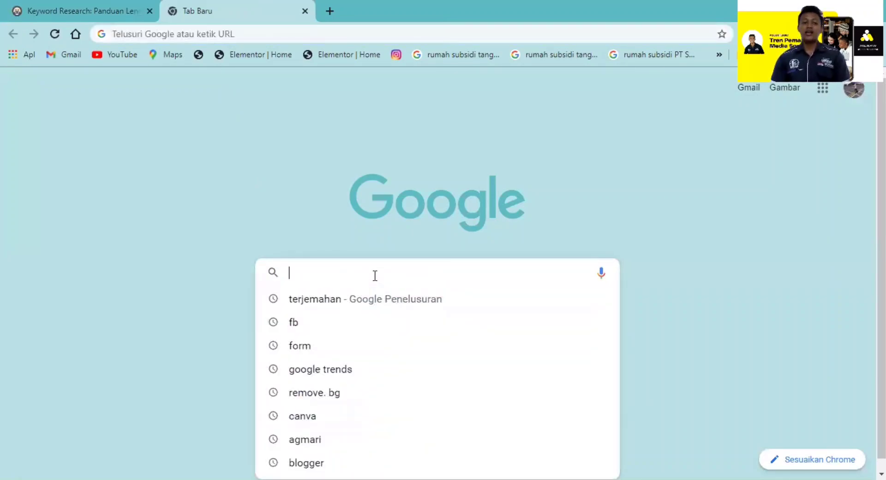
pyautogui.write('google trends')
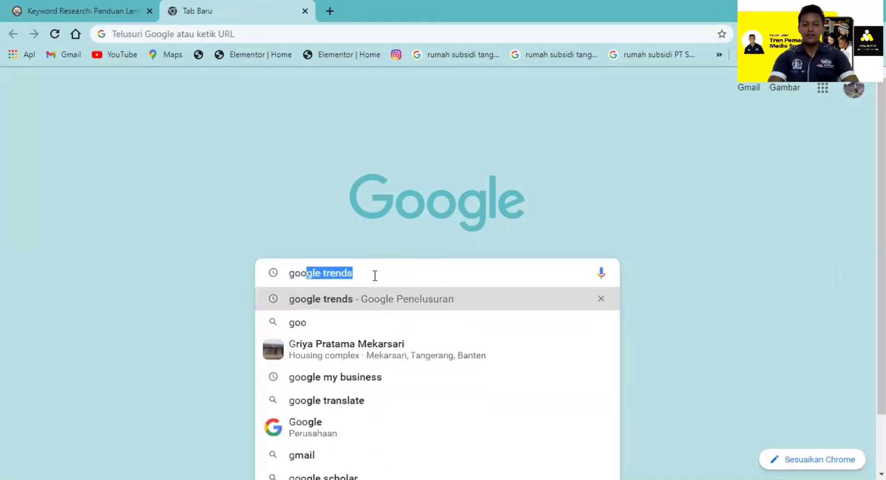
pyautogui.press('Return')
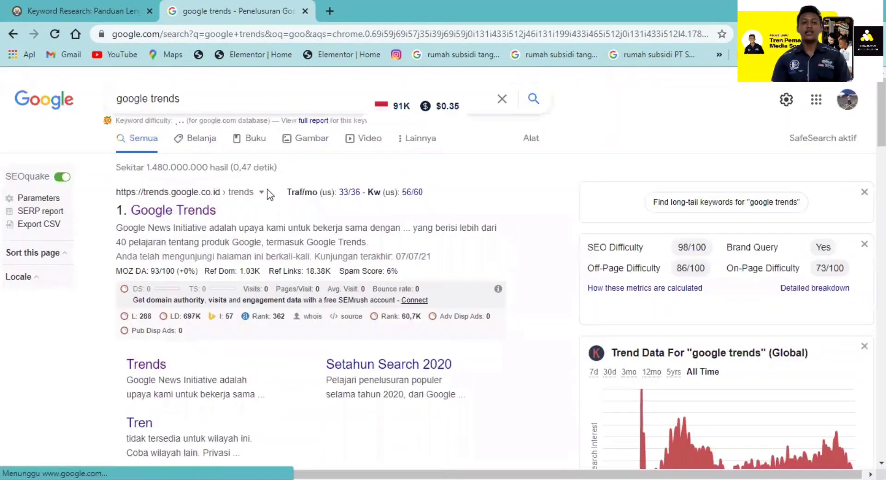
pyautogui.click(182, 211)
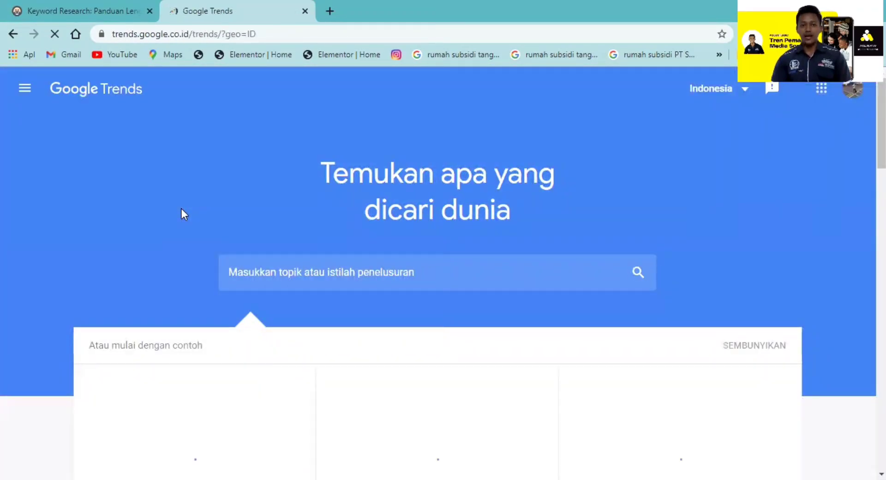
# Explore the search term "jual kopi" in Google Trends.
pyautogui.scroll(-3, 181, 209)
pyautogui.scroll(1, 183, 210)
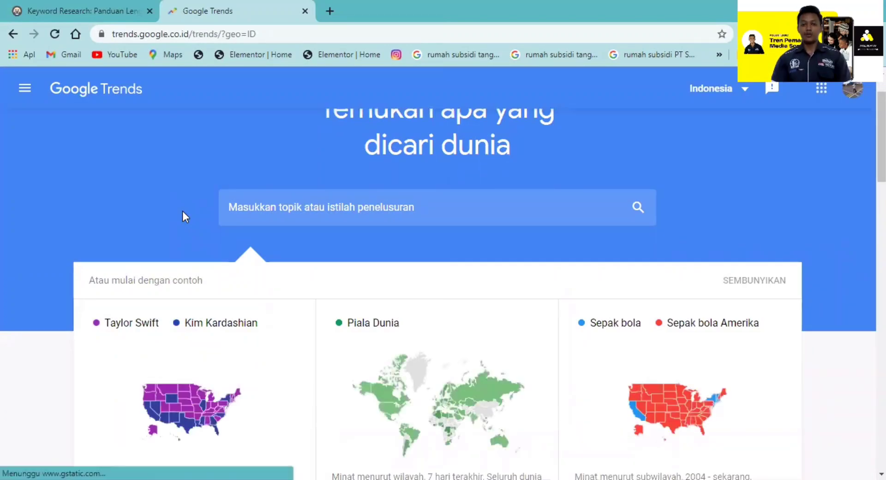
pyautogui.click(301, 211)
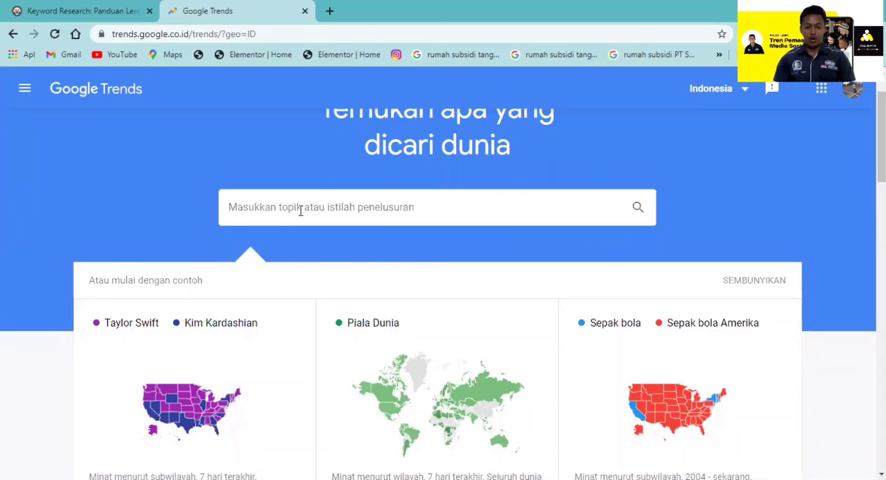
pyautogui.write('jual')
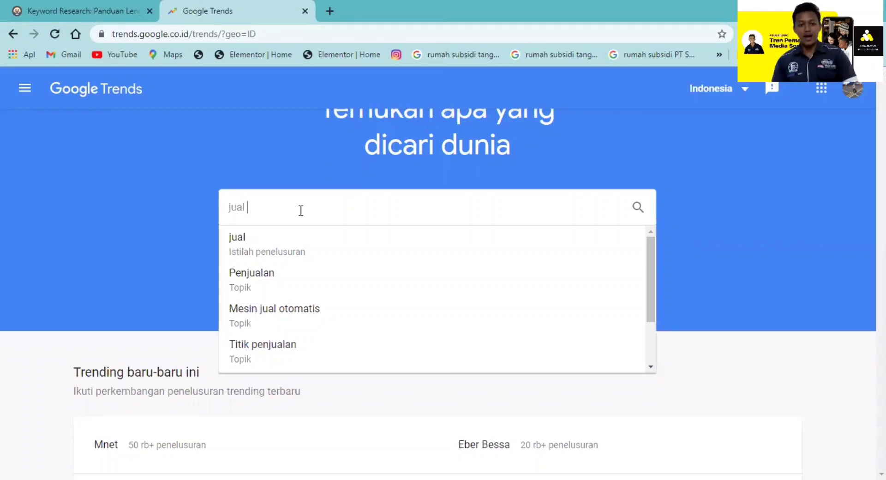
pyautogui.write('kopi')
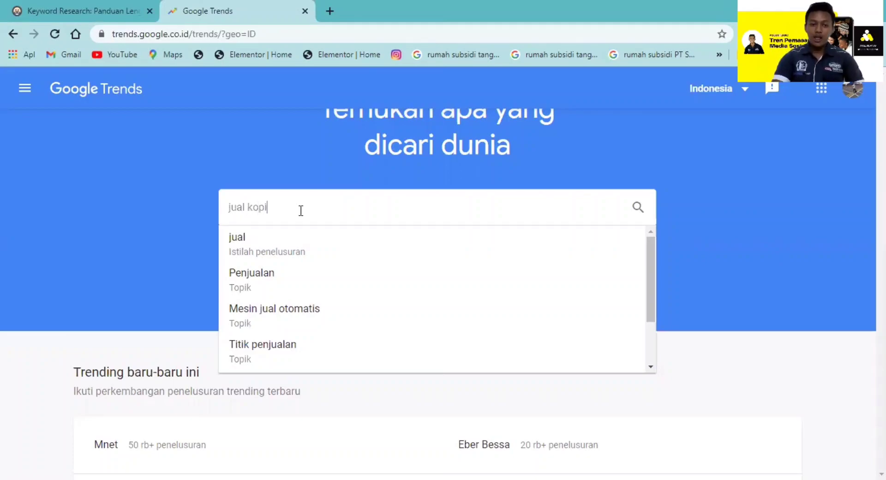
pyautogui.press('Return')
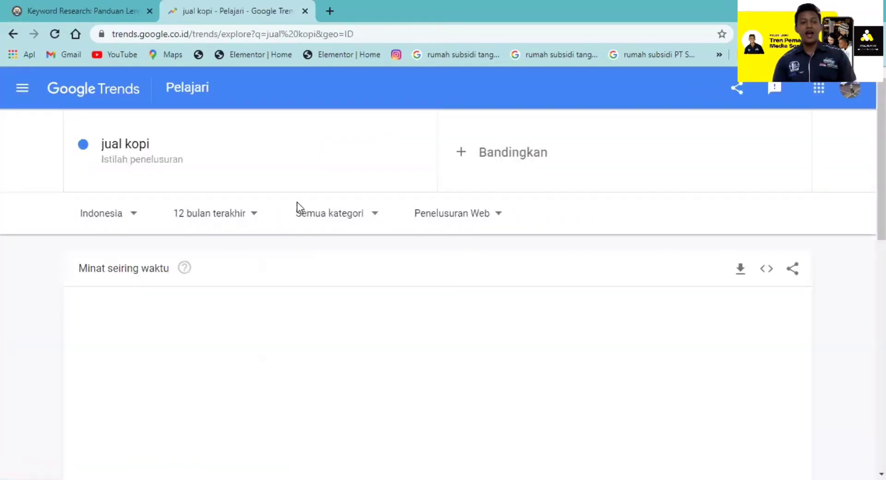
# Set the time range of the "jual kopi" trend to the last 30 days (30 hari terakhir).
pyautogui.scroll(-3, 289, 198)
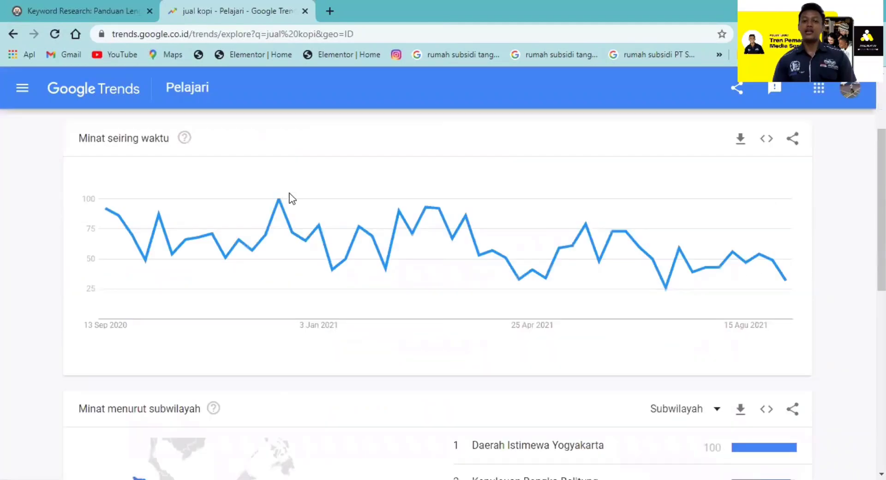
pyautogui.scroll(2, 111, 216)
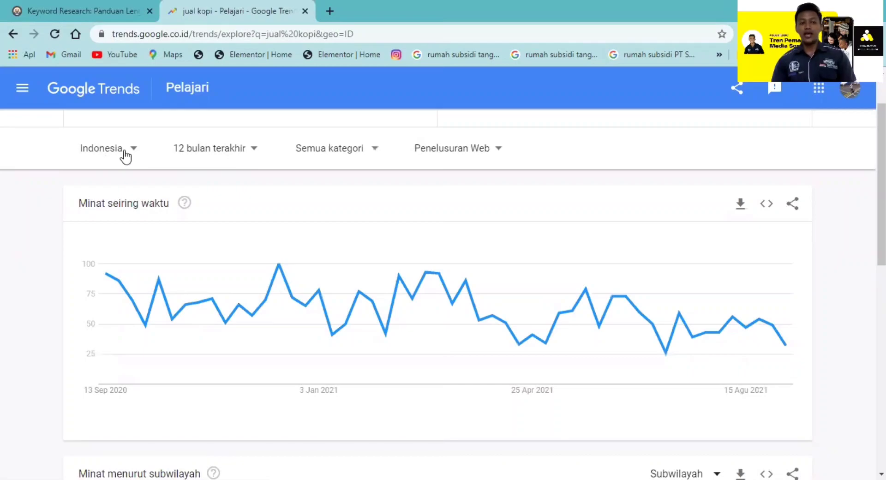
pyautogui.click(252, 150)
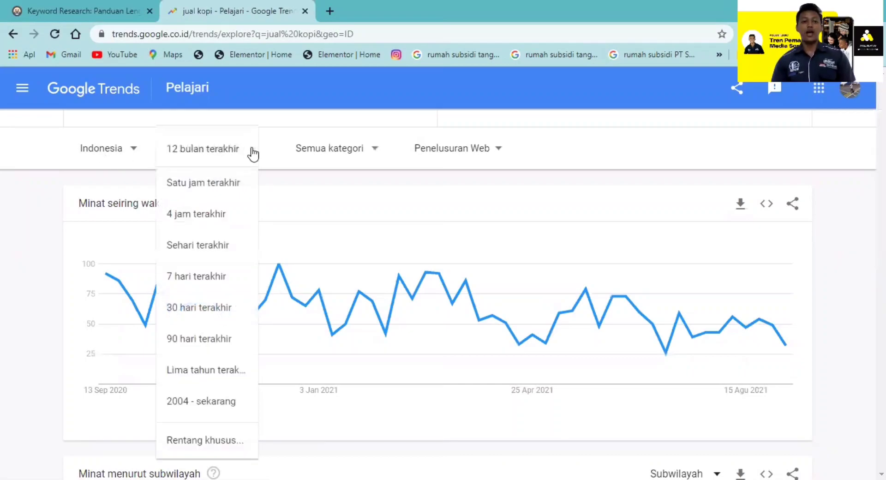
pyautogui.click(199, 307)
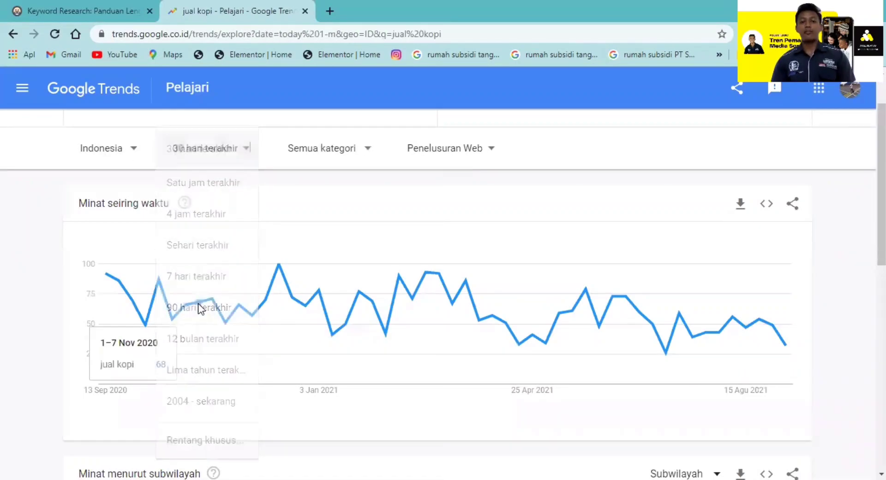
pyautogui.scroll(-3, 223, 262)
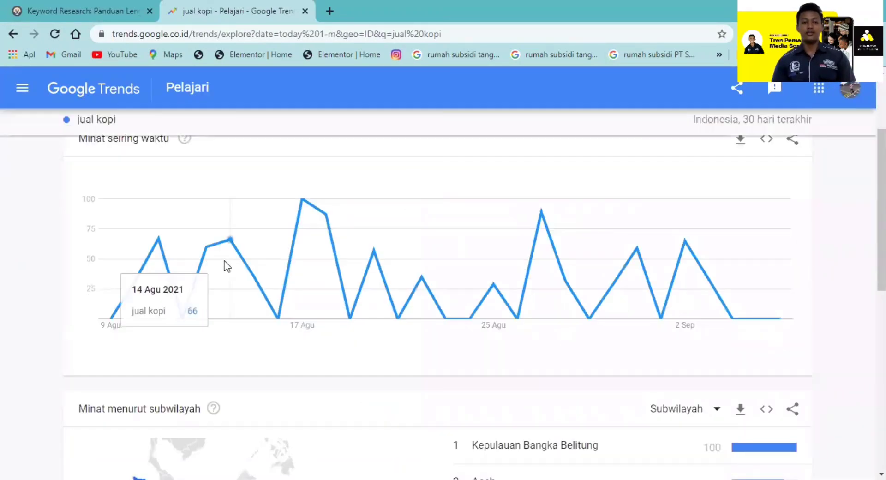
pyautogui.scroll(1, 231, 208)
# Set the trend's time range to the last 12 months (12 bulan terakhir).
pyautogui.click(241, 148)
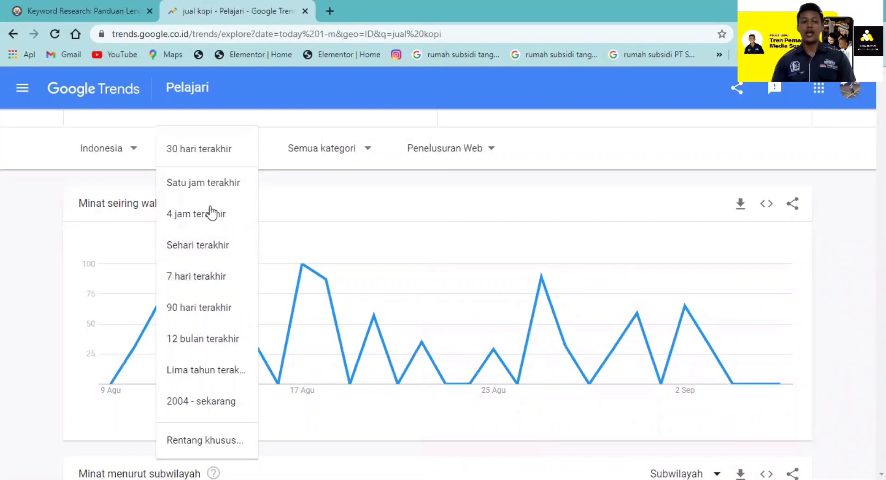
pyautogui.click(235, 340)
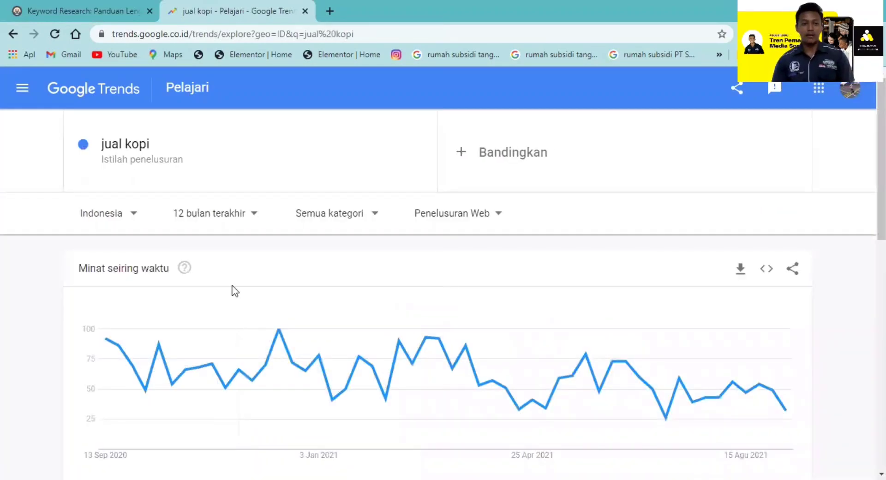
pyautogui.scroll(-1, 232, 291)
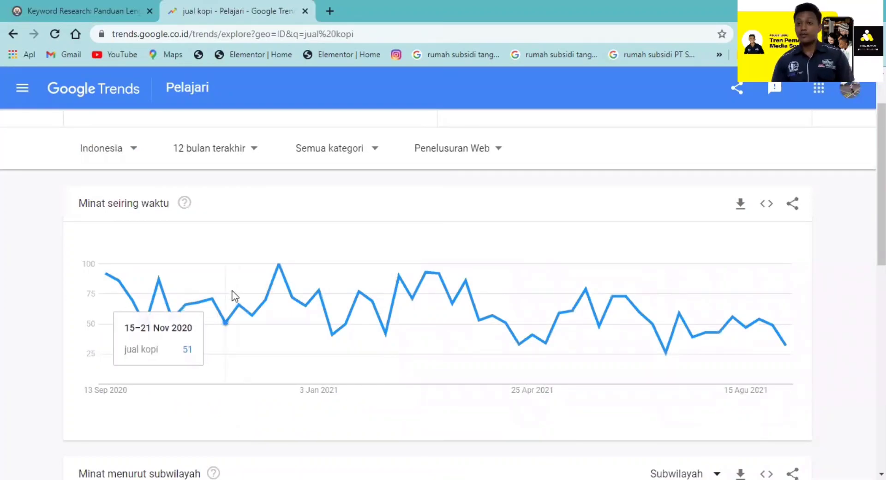
# Look through the available category filters and search type options, leaving both filters as they are.
pyautogui.click(374, 149)
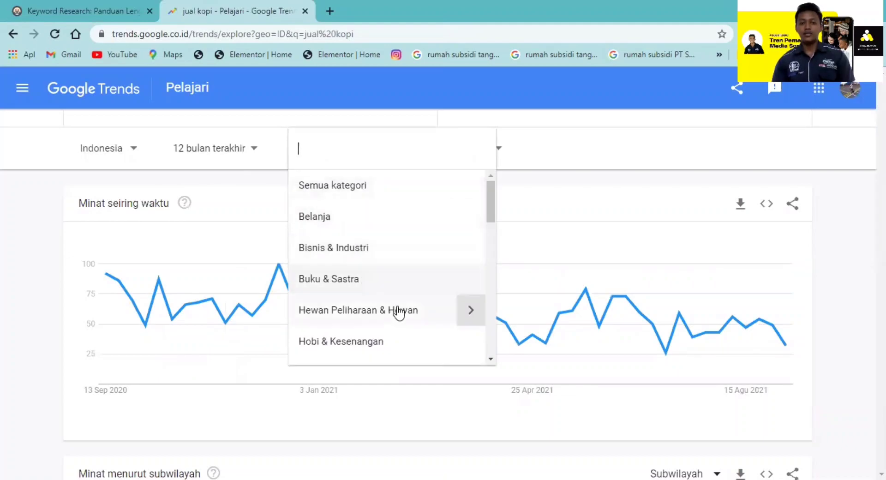
pyautogui.click(562, 183)
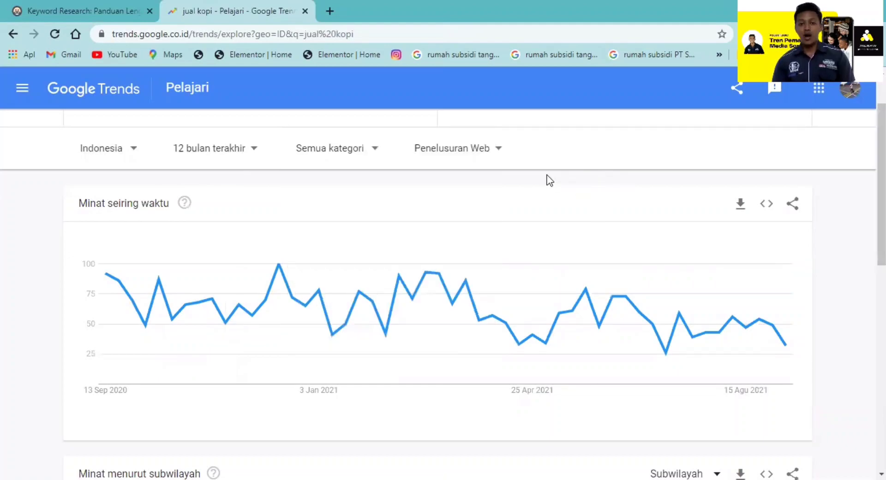
pyautogui.click(493, 151)
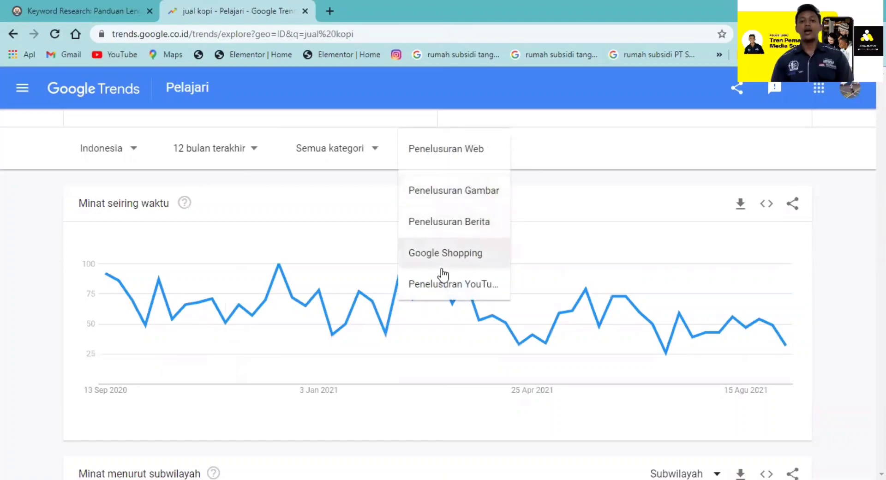
pyautogui.click(571, 169)
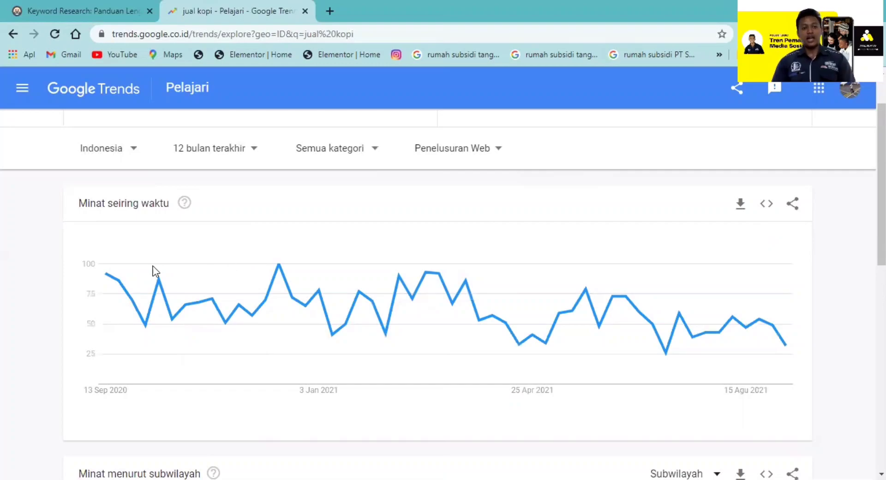
# Inspect individual data points on the "jual kopi" interest-over-time chart, including the most recent week.
pyautogui.moveTo(112, 267)
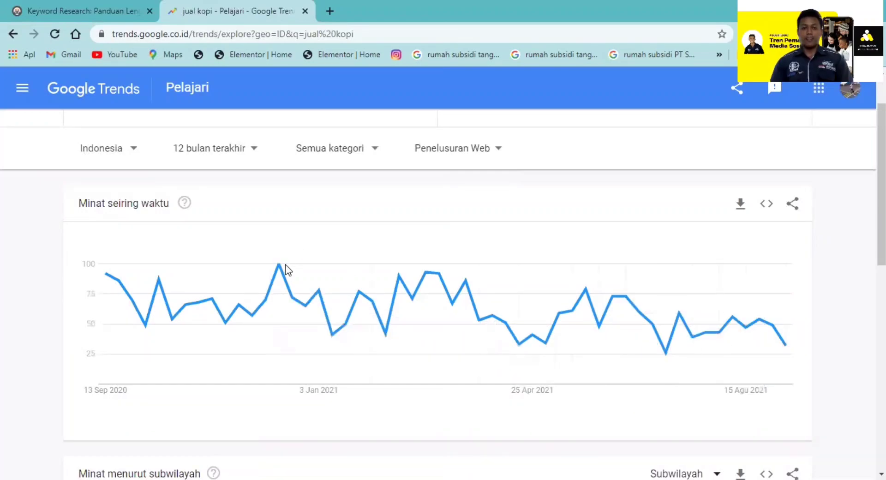
pyautogui.moveTo(785, 343)
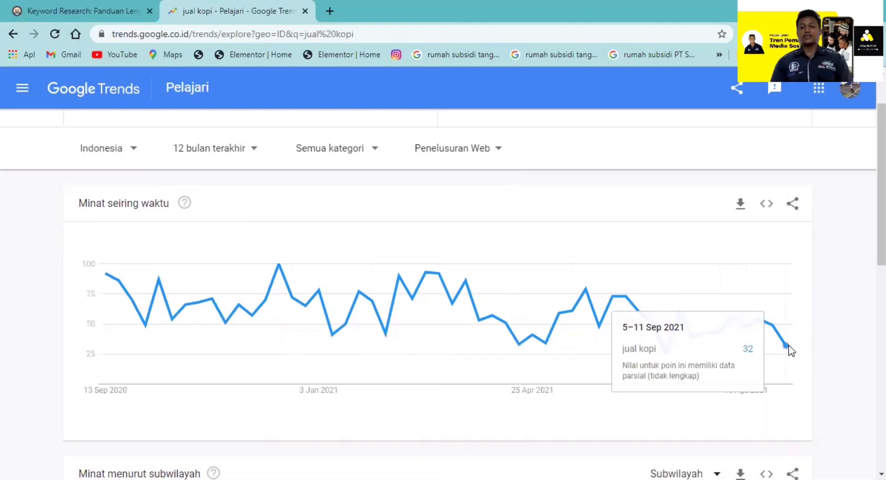
pyautogui.moveTo(278, 292)
pyautogui.scroll(-3, 279, 294)
pyautogui.scroll(3, 281, 288)
# Page through the ranking of interest by subregion for "jual kopi" and return to its first page.
pyautogui.scroll(-4, 280, 288)
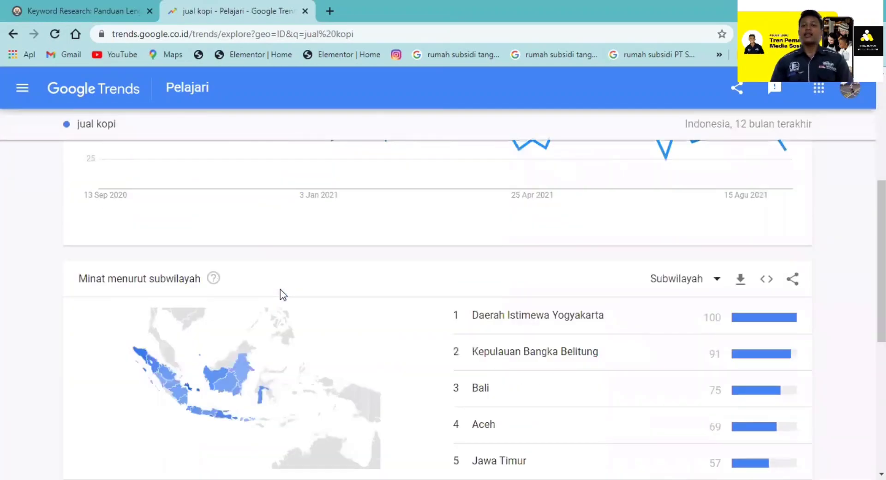
pyautogui.scroll(-1, 280, 289)
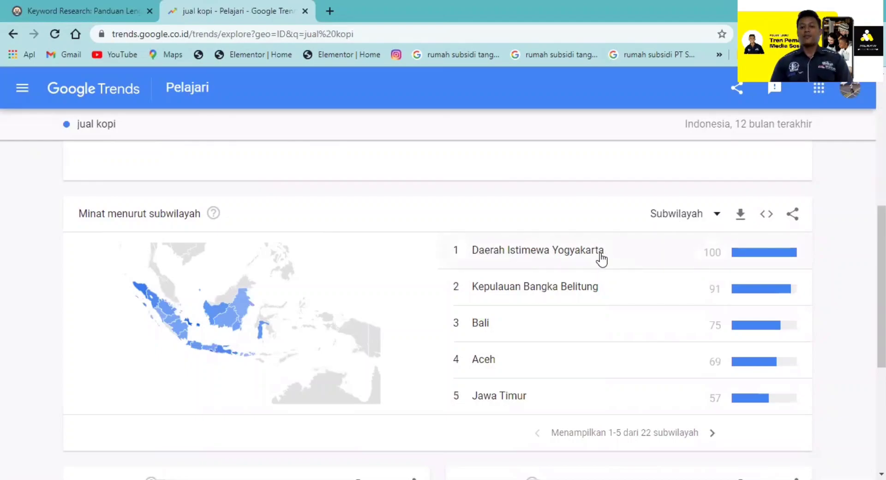
pyautogui.scroll(-1, 510, 298)
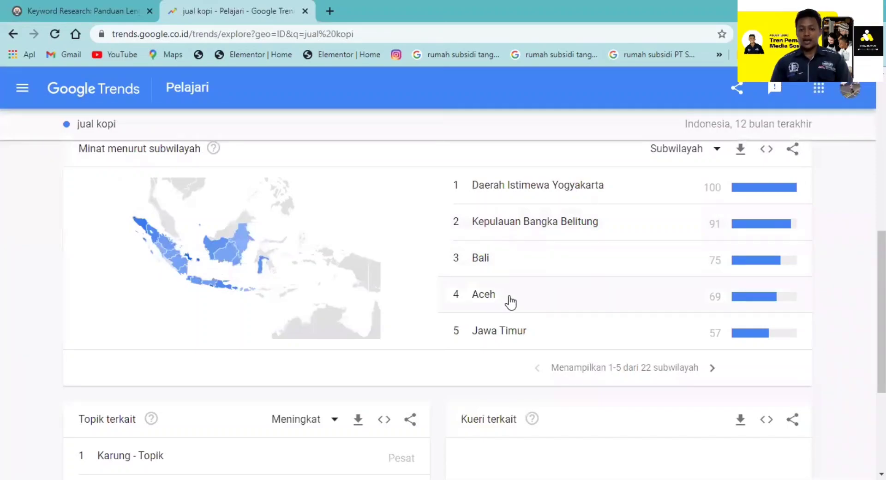
pyautogui.click(711, 369)
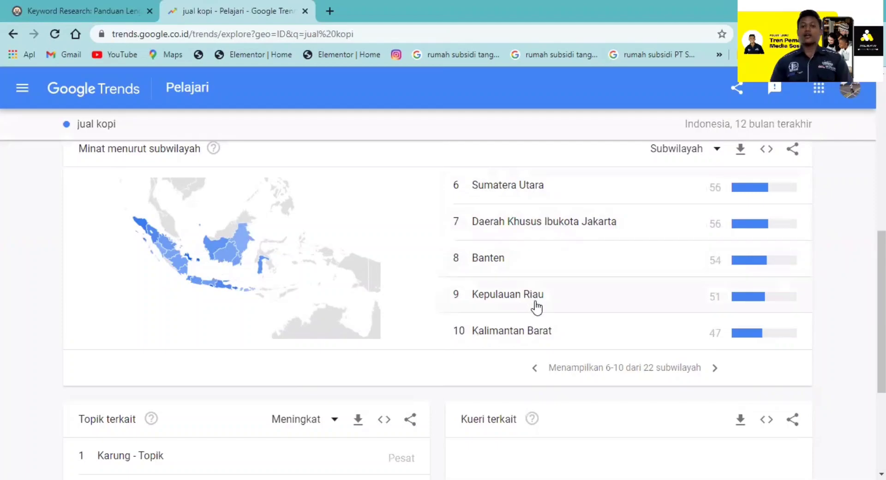
pyautogui.click(715, 368)
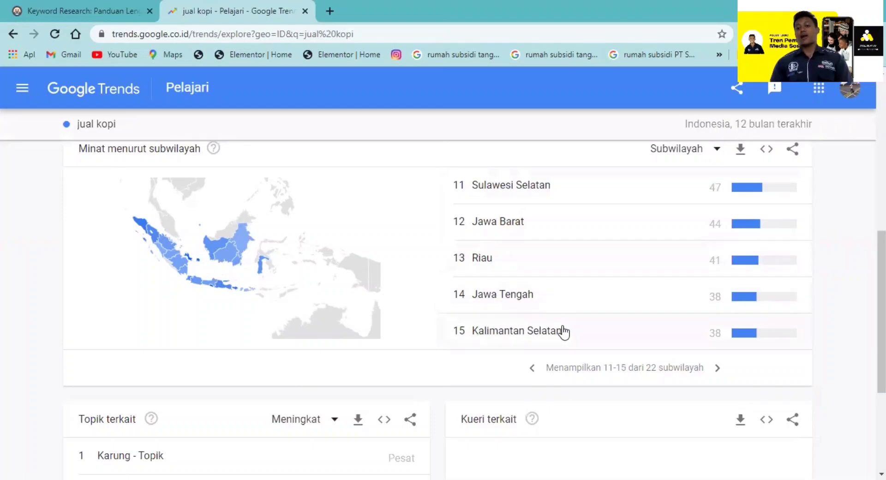
pyautogui.click(717, 369)
pyautogui.click(532, 368)
pyautogui.click(532, 368)
pyautogui.click(532, 368)
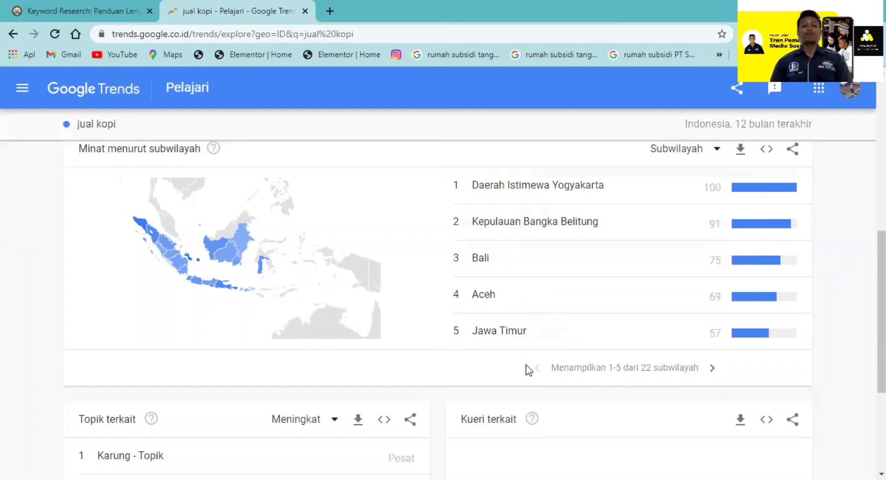
# Review the interest-over-time chart again, along with the subregion ranking and the related topics and queries.
pyautogui.scroll(6, 436, 288)
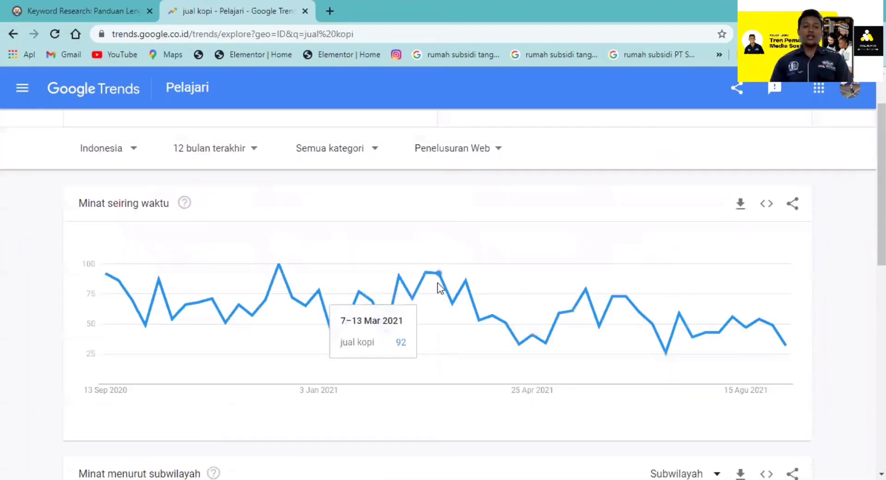
pyautogui.scroll(1, 438, 287)
pyautogui.scroll(-1, 412, 276)
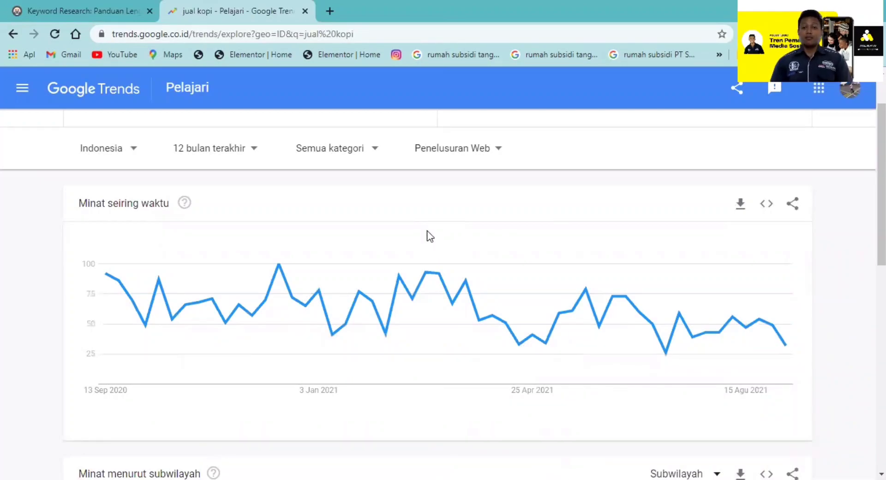
pyautogui.scroll(-7, 429, 235)
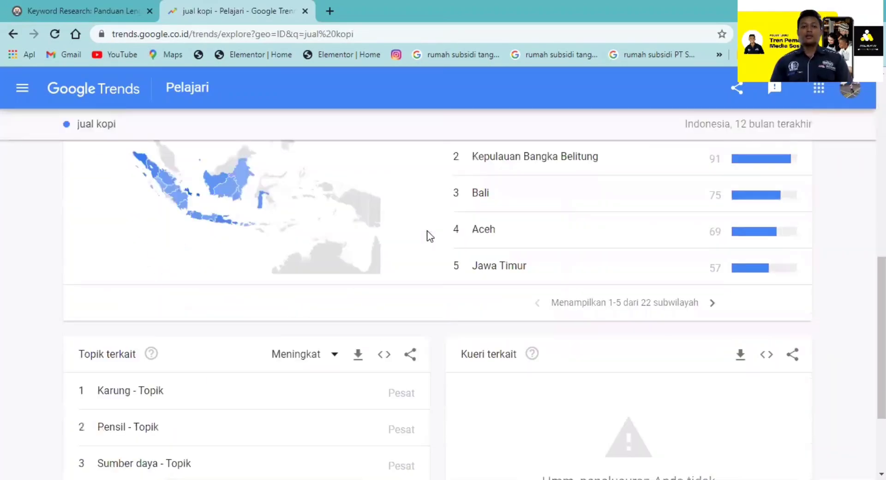
pyautogui.scroll(1, 429, 235)
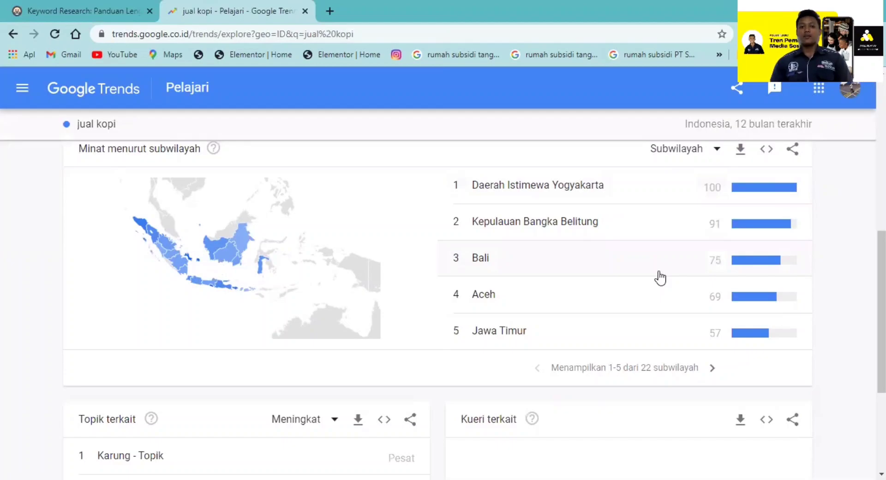
pyautogui.scroll(1, 653, 262)
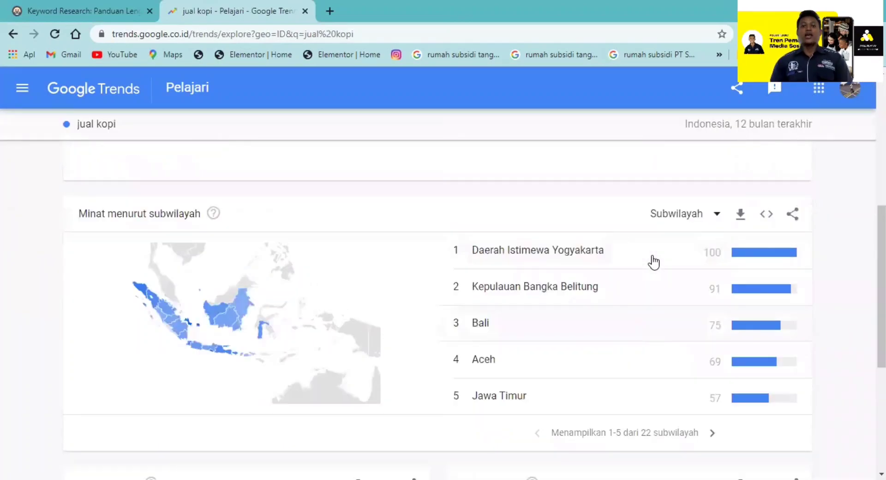
# Search for "jual kopi tangerang" and look through its interest-over-time and subregion sections.
pyautogui.scroll(5, 652, 258)
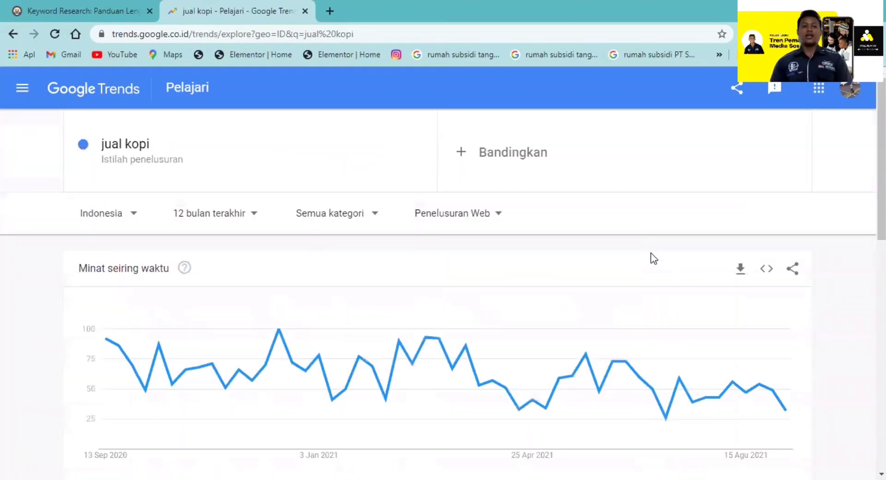
pyautogui.click(203, 139)
pyautogui.click(201, 141)
pyautogui.write('ta')
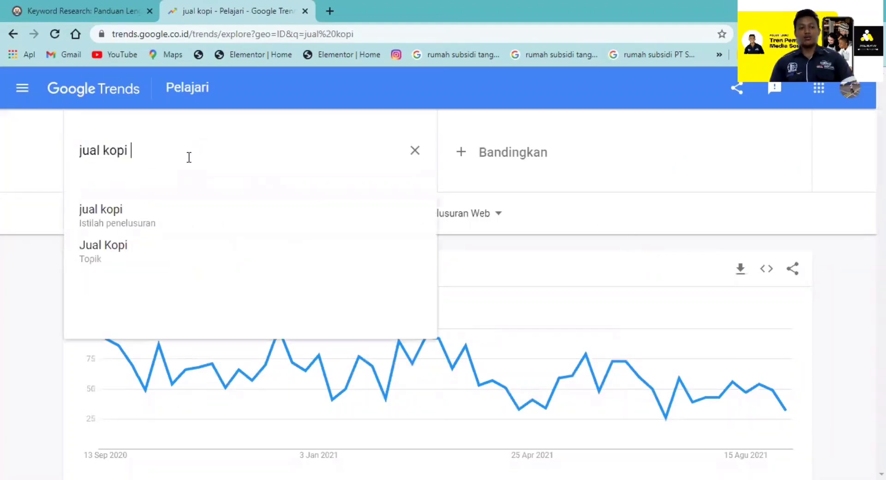
pyautogui.write('ngerang')
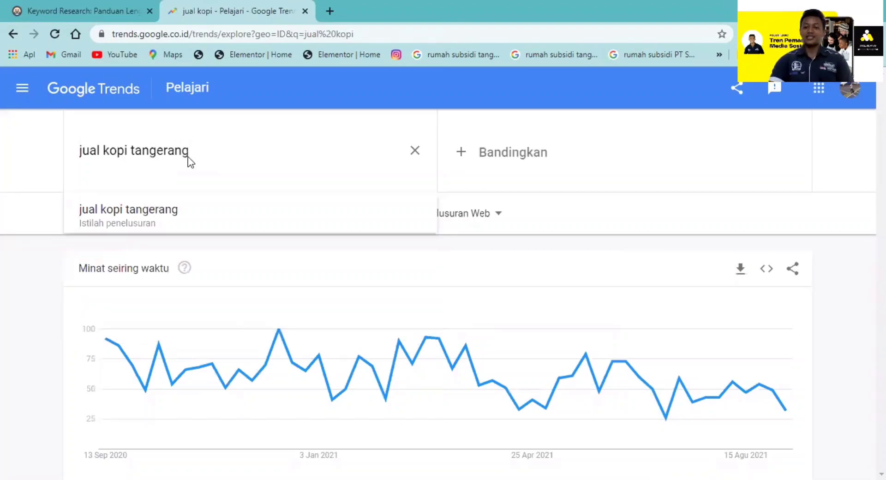
pyautogui.press('Return')
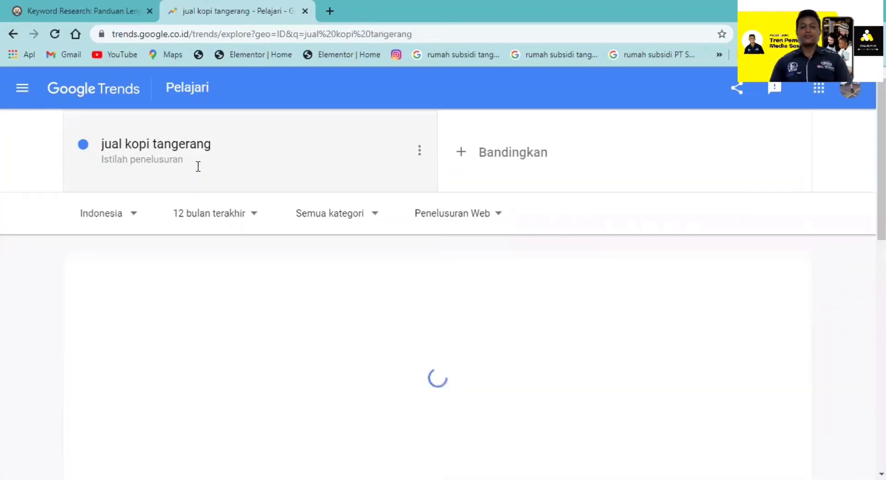
pyautogui.scroll(-12, 405, 235)
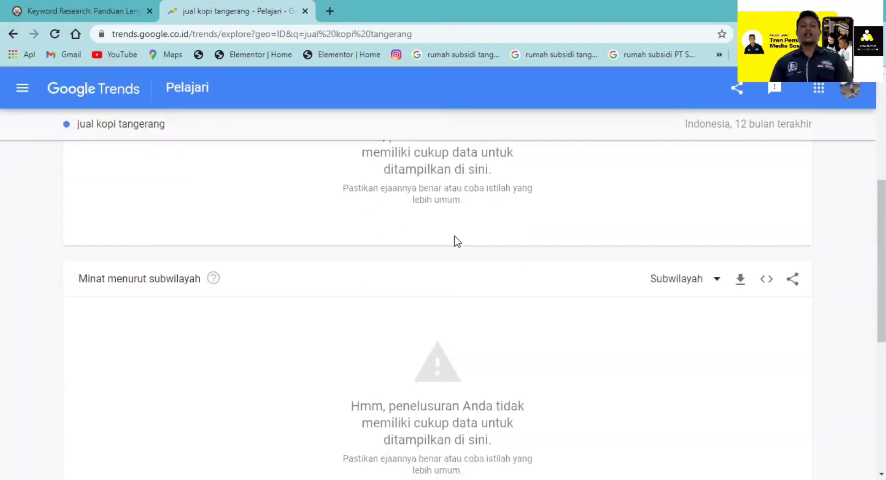
pyautogui.scroll(10, 464, 259)
pyautogui.scroll(3, 464, 259)
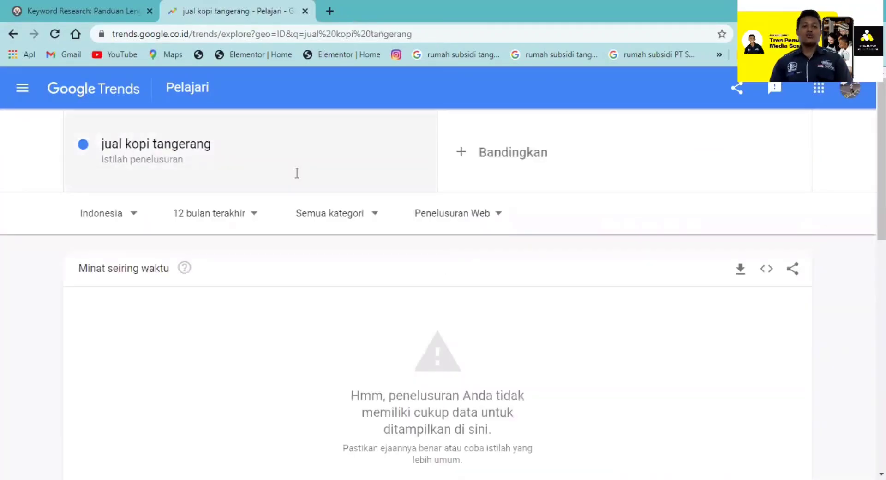
# Remove "tangerang" from the search term and run the search for "jual kopi" again.
pyautogui.click(235, 147)
pyautogui.click(224, 148)
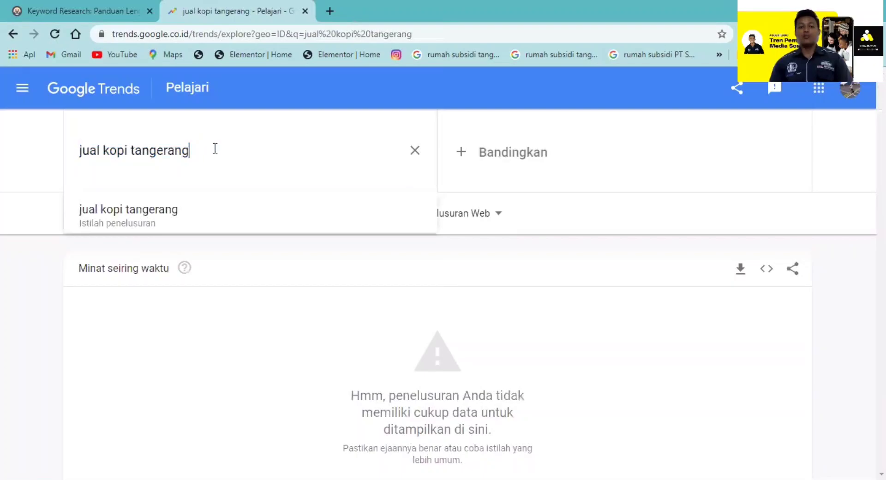
pyautogui.press('BackSpace')
pyautogui.press('BackSpace')
pyautogui.press('BackSpace')
pyautogui.press('BackSpace')
pyautogui.press('BackSpace')
pyautogui.press('BackSpace')
pyautogui.press('BackSpace')
pyautogui.press('BackSpace')
pyautogui.press('BackSpace')
pyautogui.press('BackSpace')
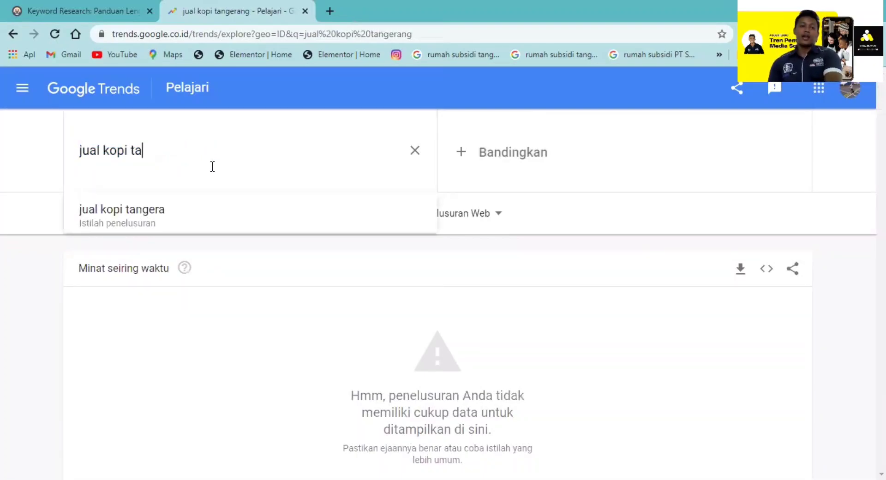
pyautogui.press('Return')
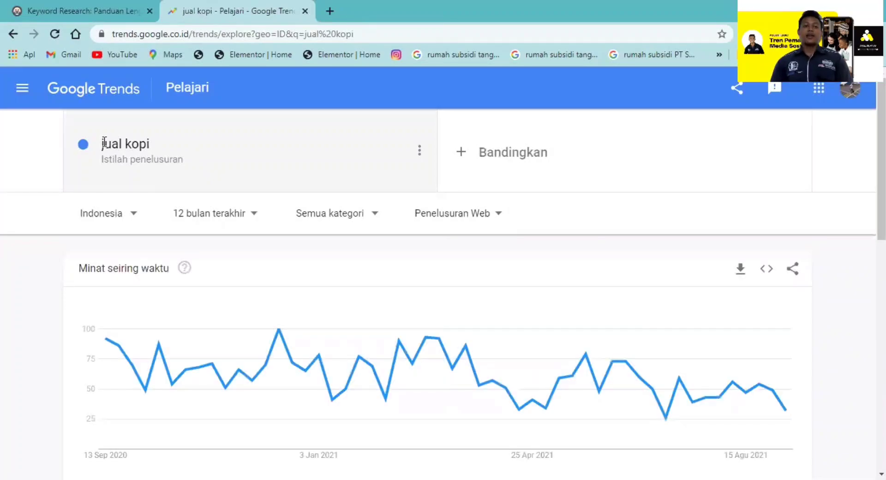
# Review the subregion ranking and related topics for "jual kopi", and briefly check the open Dewaweb keyword research article.
pyautogui.scroll(-2, 492, 185)
pyautogui.scroll(-10, 492, 184)
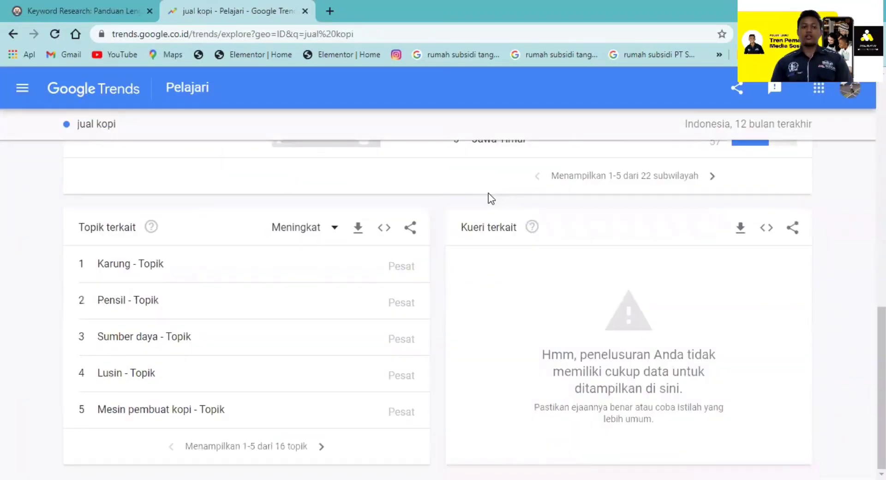
pyautogui.scroll(4, 486, 202)
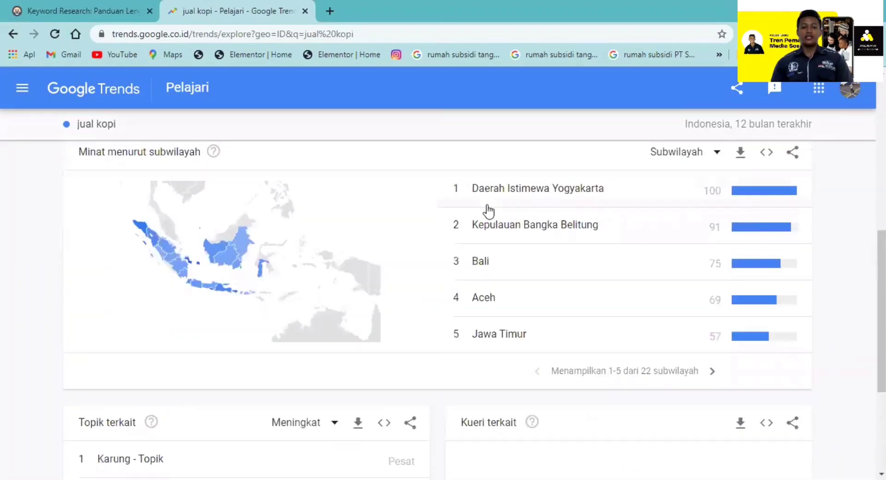
pyautogui.scroll(1, 508, 213)
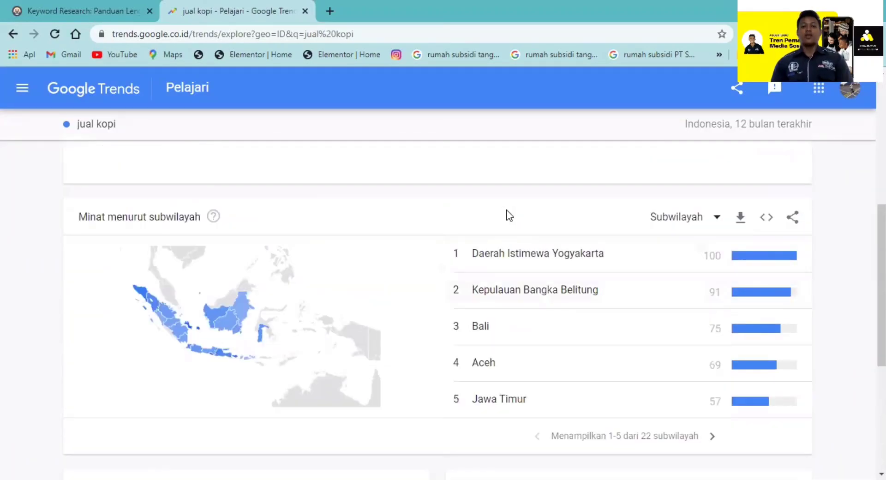
pyautogui.scroll(-1, 506, 214)
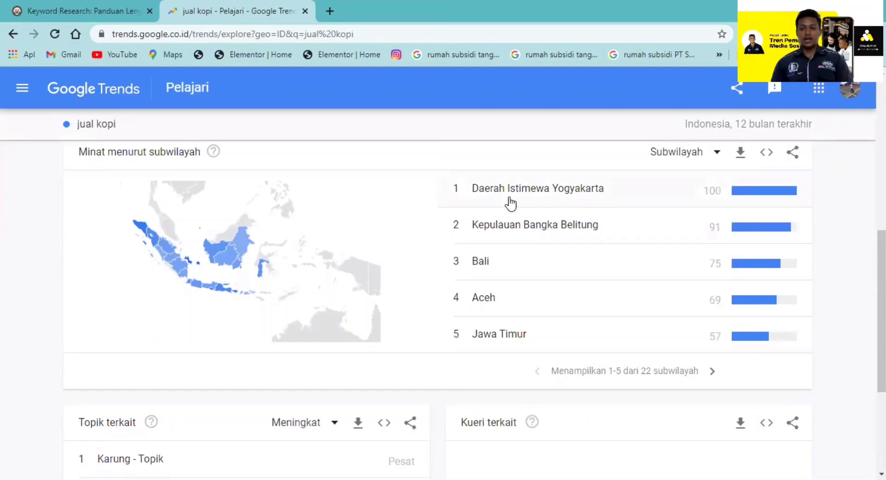
pyautogui.scroll(1, 510, 203)
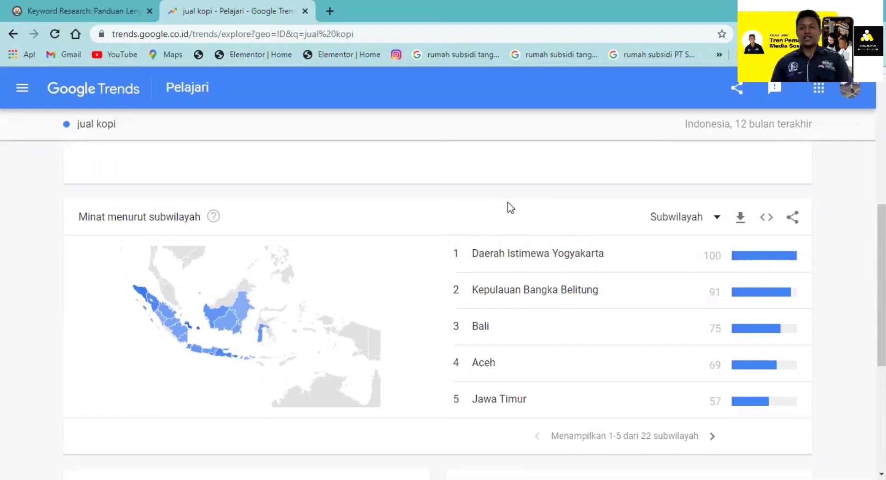
pyautogui.scroll(7, 507, 205)
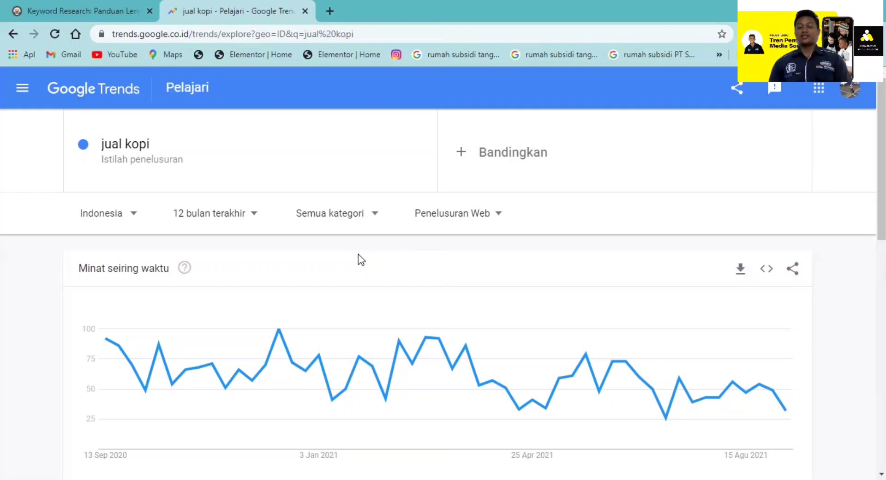
pyautogui.click(111, 3)
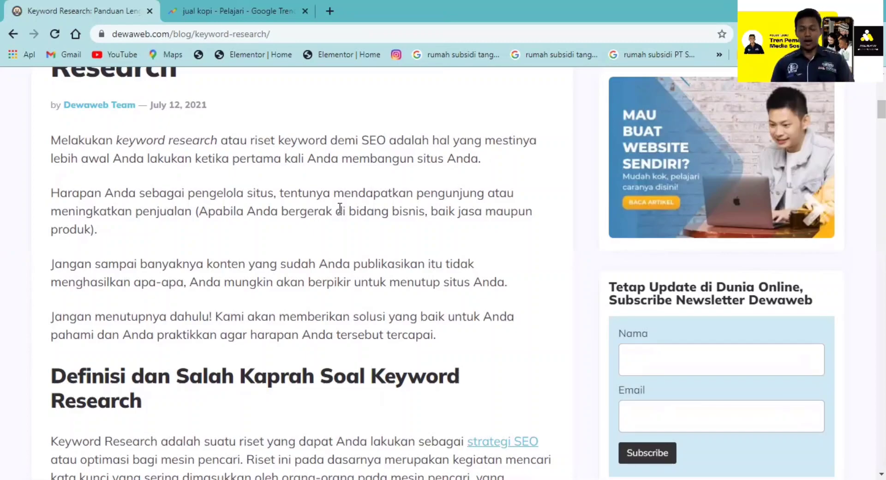
pyautogui.click(190, 6)
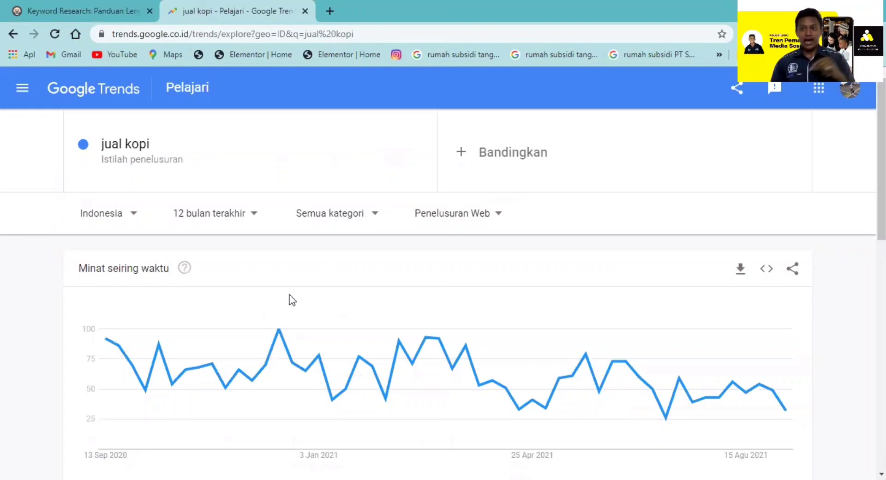
pyautogui.click(183, 143)
pyautogui.press('BackSpace')
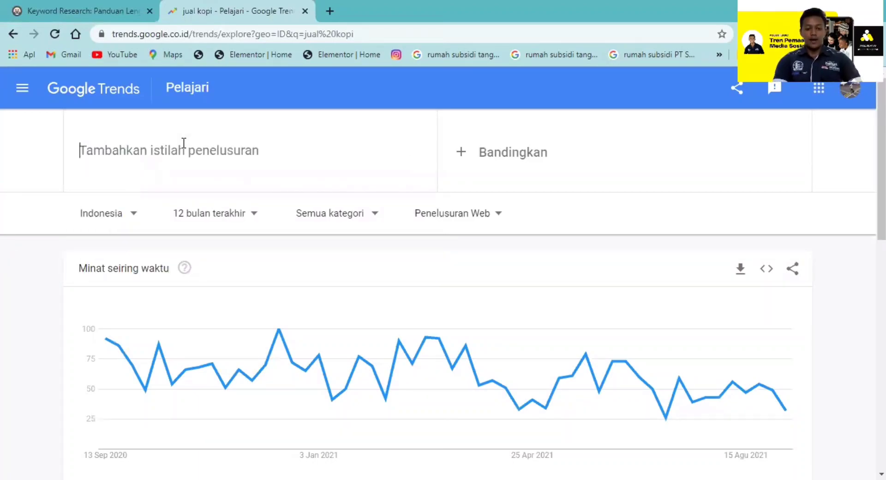
pyautogui.write('rumah ')
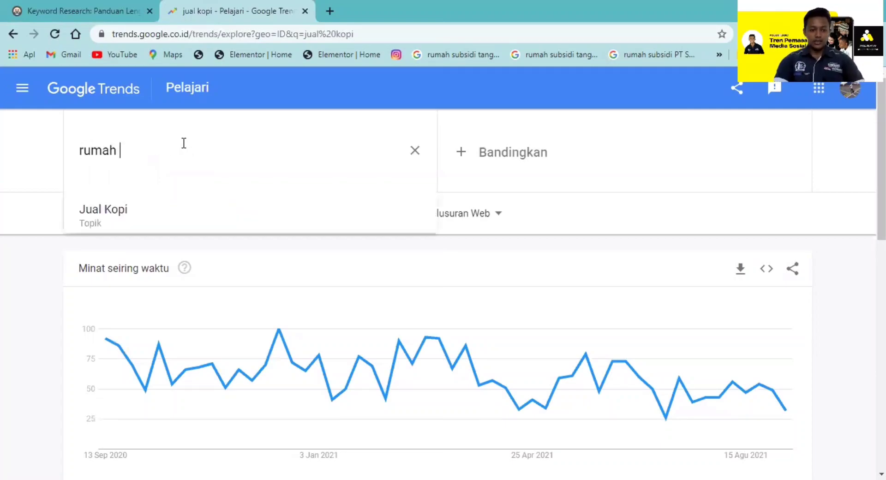
pyautogui.write('subsidi')
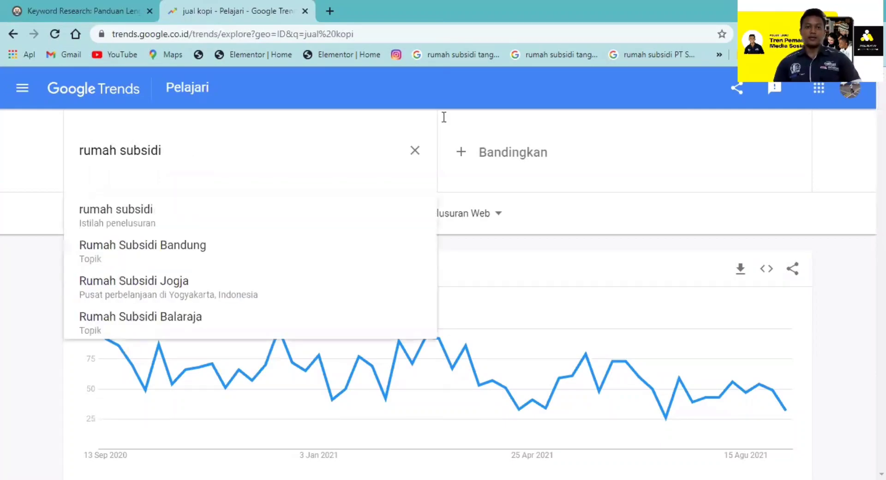
pyautogui.click(517, 147)
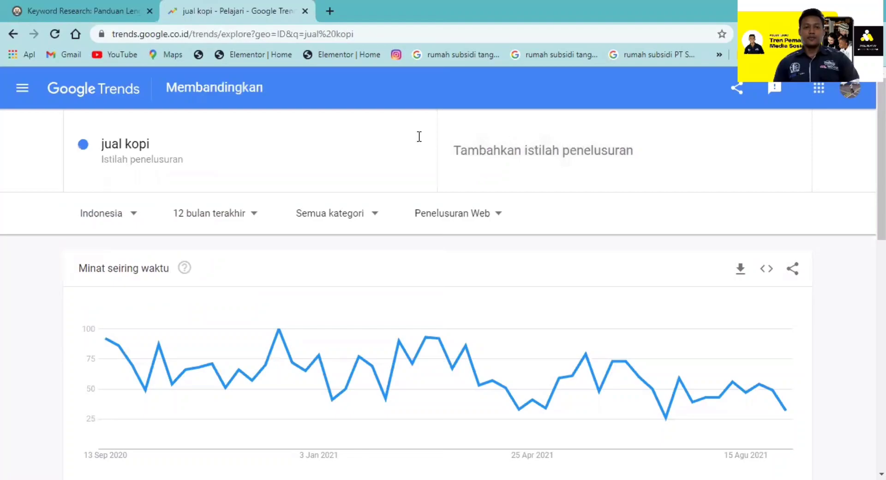
# Replace the search term "jual kopi" with "rumah subsidi" and run the search.
pyautogui.click(247, 151)
pyautogui.write('ruma')
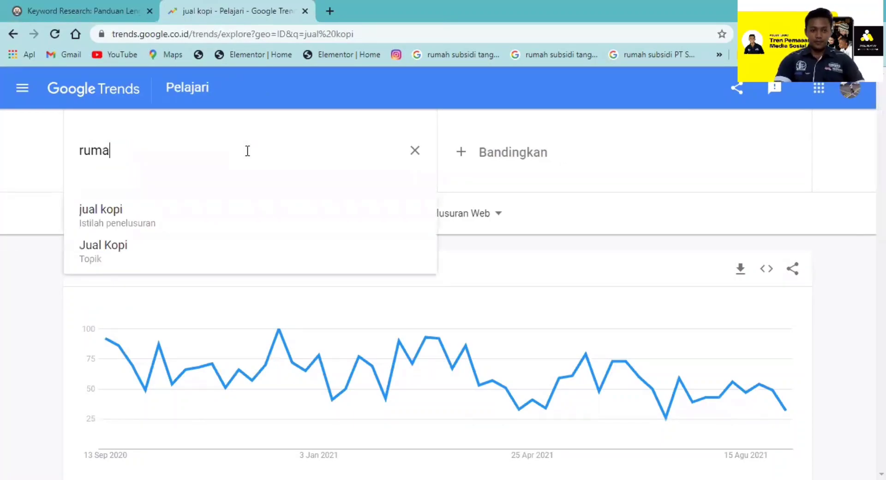
pyautogui.write('h subsidi')
pyautogui.press('Return')
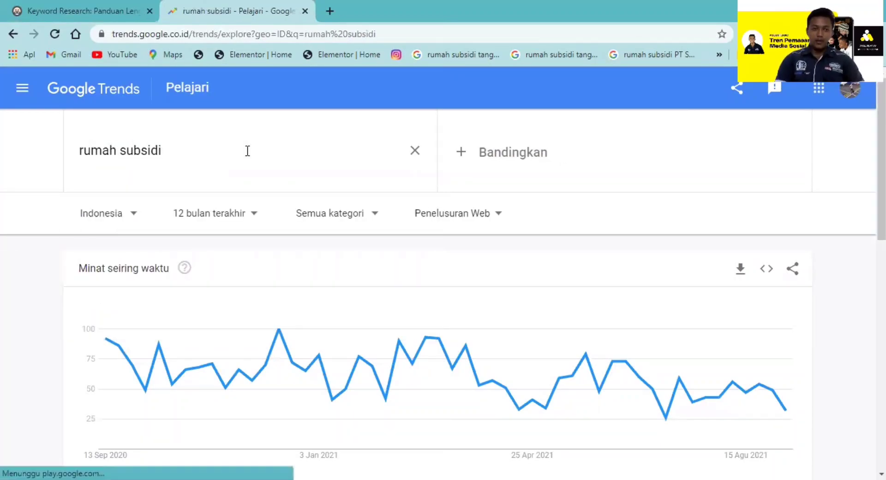
# Add "rumah murah" and "rumah pemerintah" as comparison terms alongside "rumah subsidi".
pyautogui.click(514, 160)
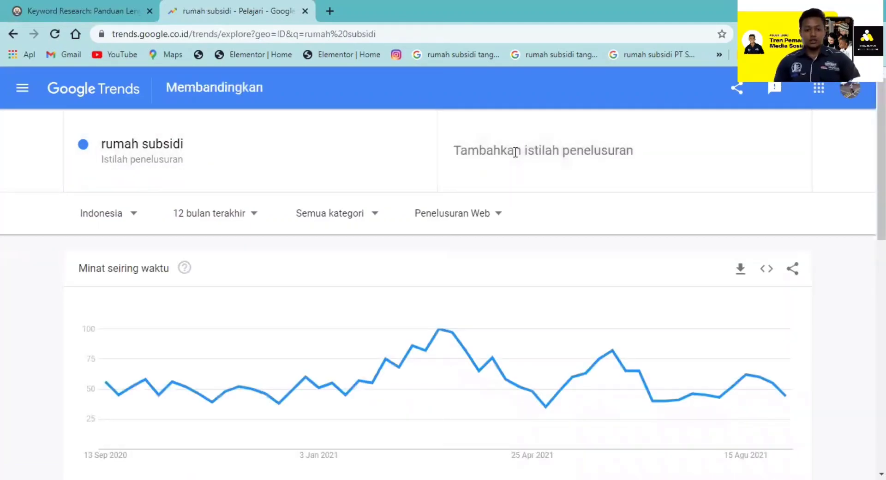
pyautogui.write('rumah murah')
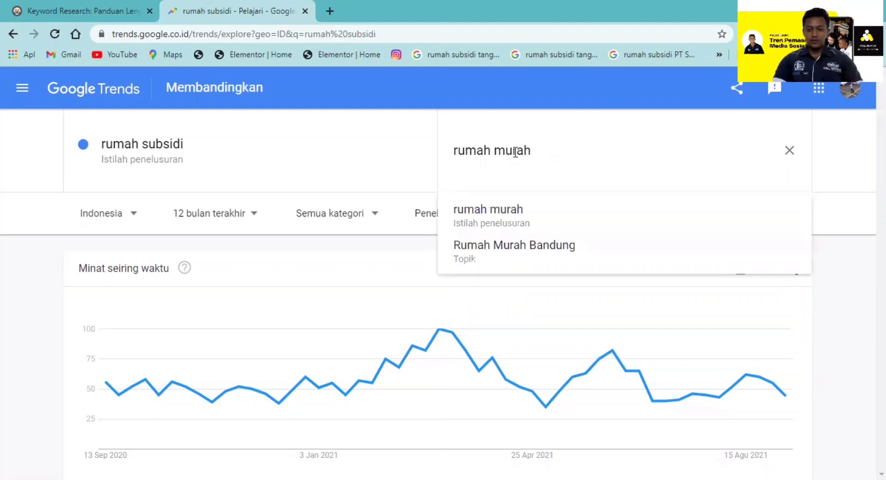
pyautogui.press('Return')
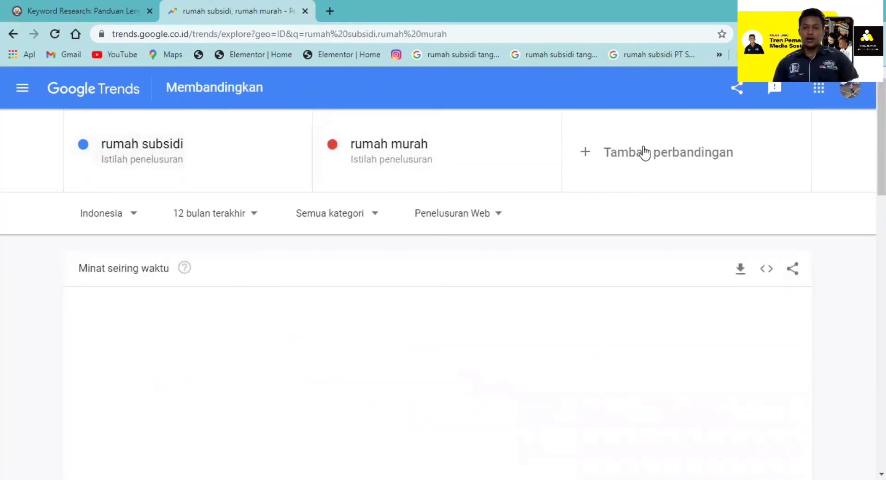
pyautogui.click(643, 149)
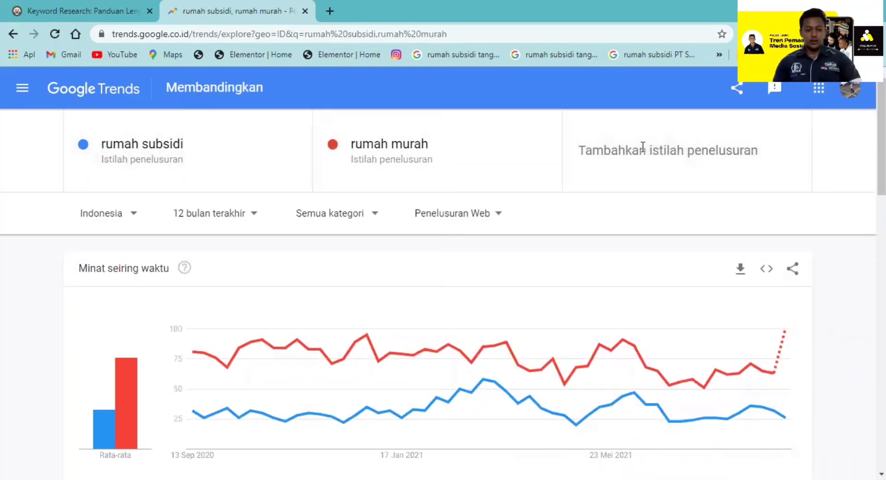
pyautogui.write('rumah pem')
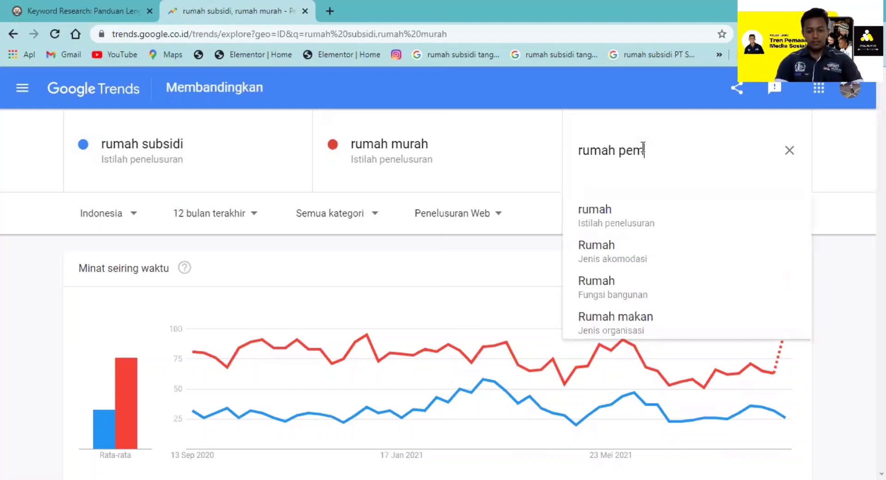
pyautogui.write('erintah')
pyautogui.press('Return')
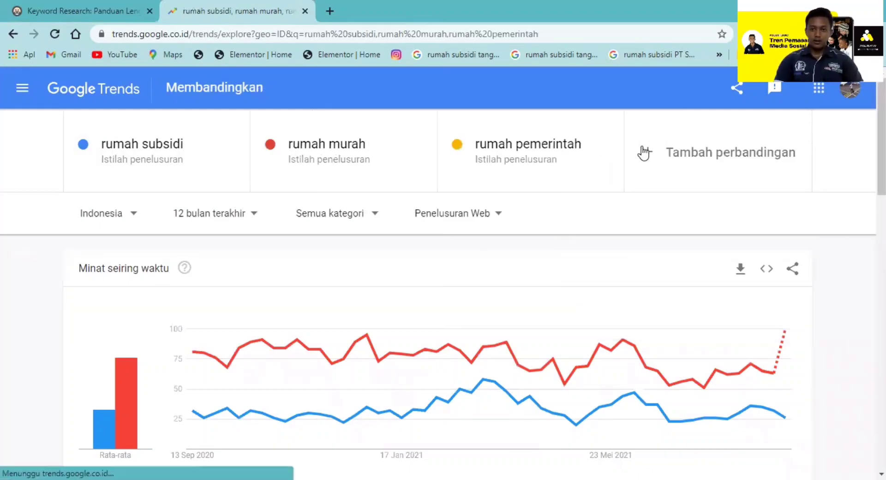
# Add "rumah mewah" as the fourth search term in the comparison.
pyautogui.click(680, 152)
pyautogui.write('ruma')
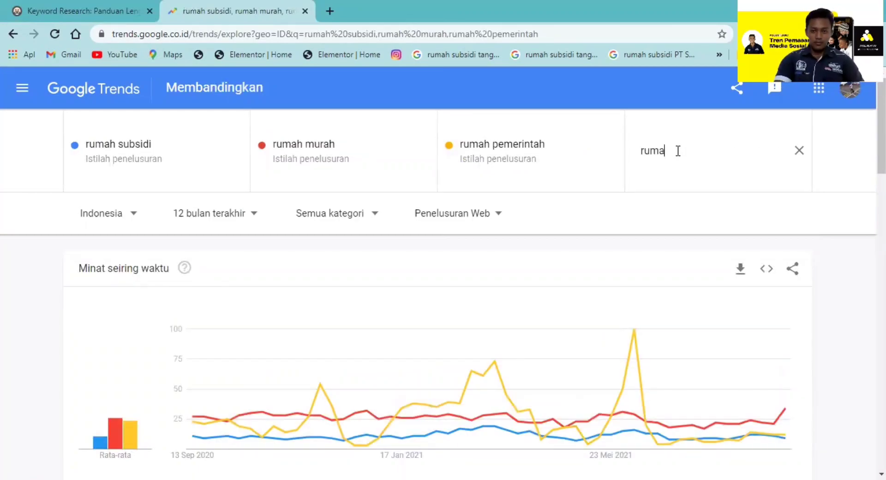
pyautogui.write('h mewh')
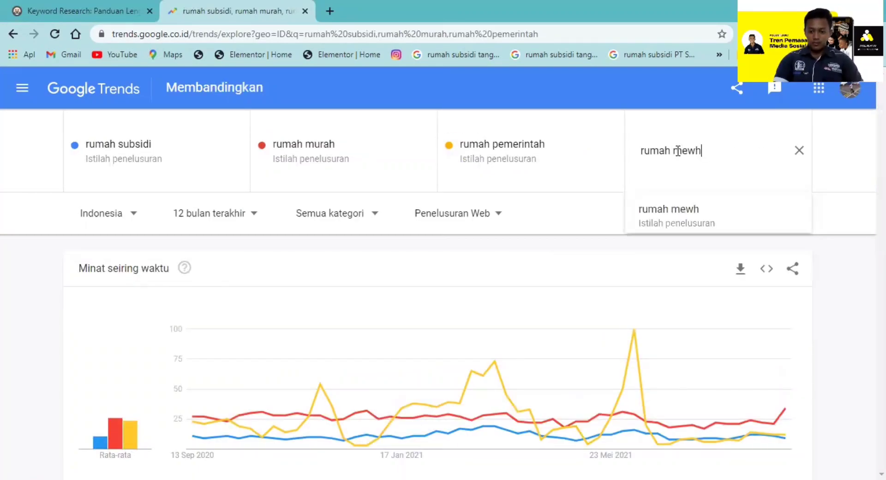
pyautogui.press('BackSpace')
pyautogui.write('ah')
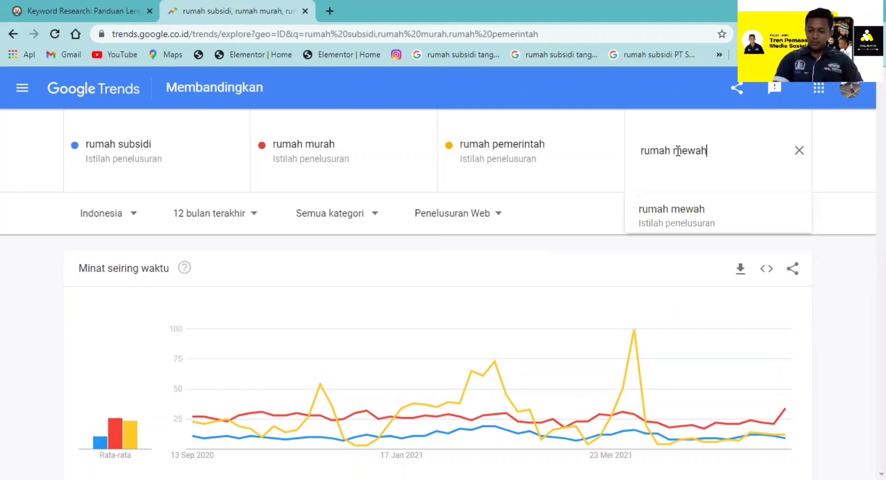
pyautogui.press('Return')
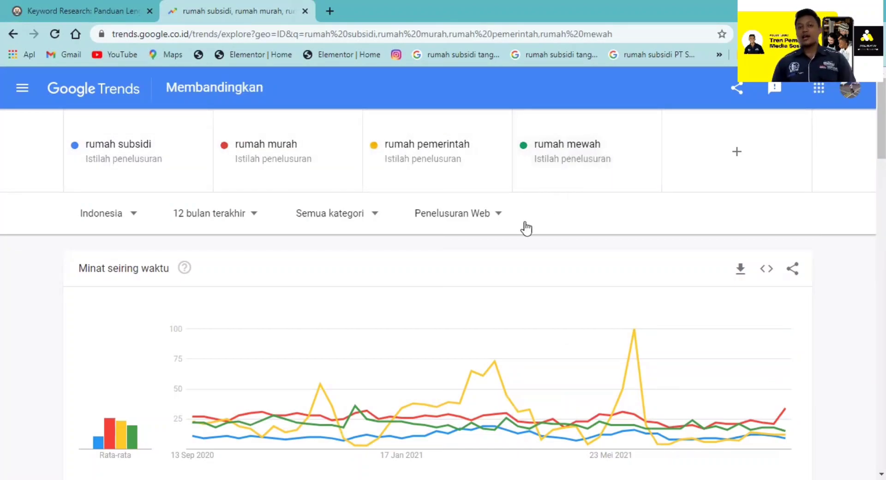
# Examine the averages, interest-over-time lines and subregion breakdown for the four compared housing keywords.
pyautogui.scroll(-1, 519, 229)
pyautogui.scroll(-1, 520, 233)
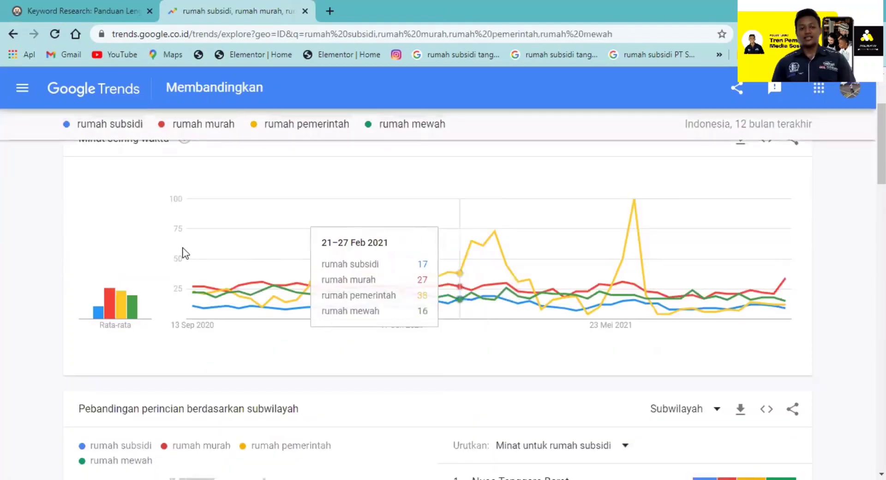
pyautogui.moveTo(97, 312)
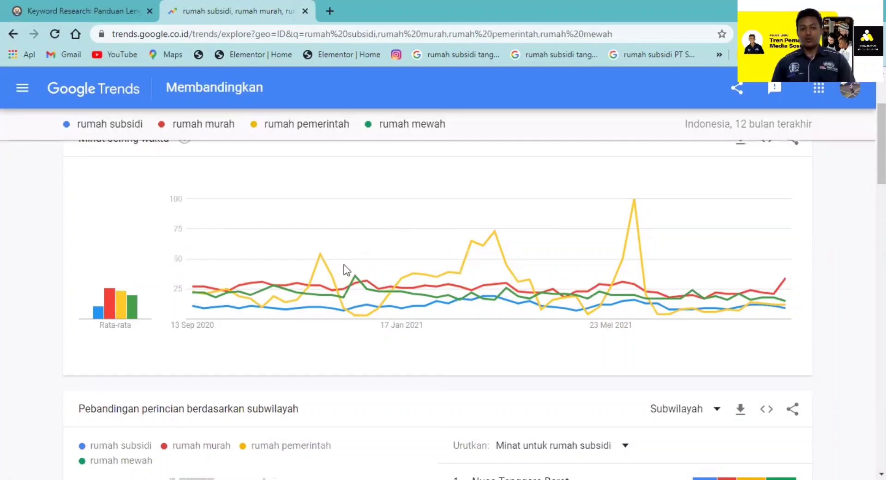
pyautogui.scroll(-3, 441, 247)
pyautogui.scroll(4, 441, 247)
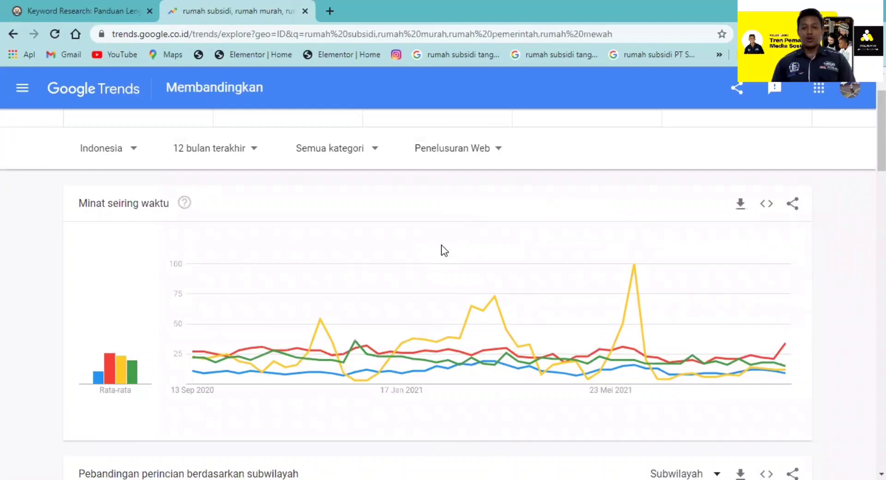
pyautogui.scroll(1, 442, 247)
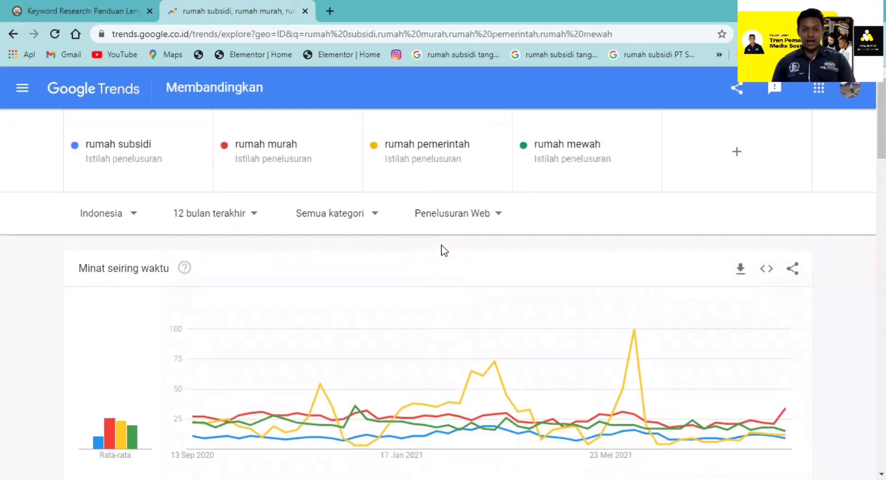